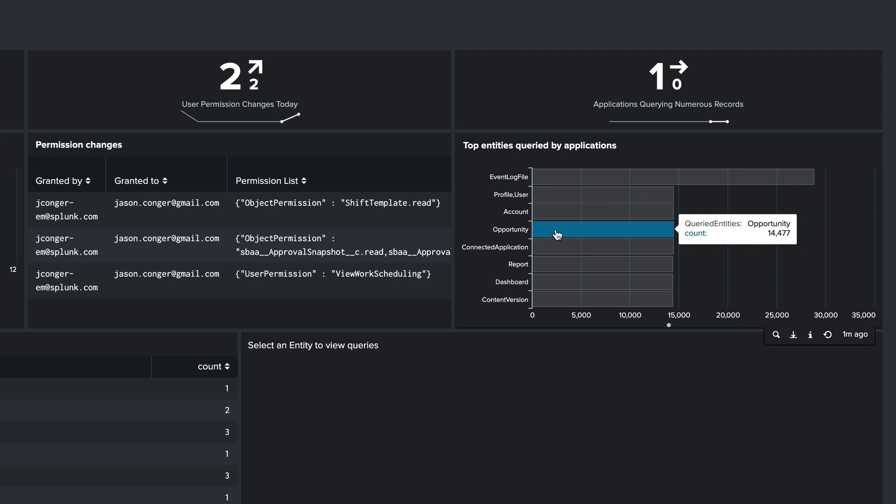
Drill into the Opportunity bar under Top entities queried by applications to list its top queries.
click(557, 233)
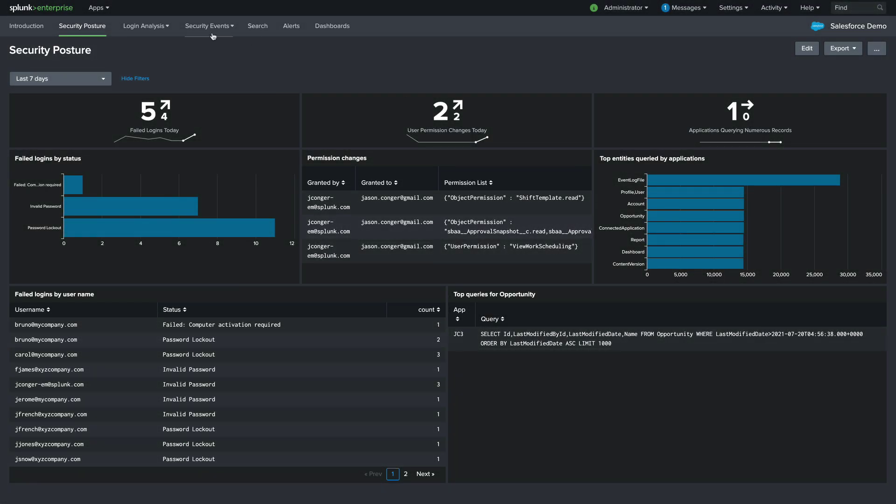
Open Login Analysis > LoginAs Overview and drill into the first LoginAs initiator's login activity.
click(162, 29)
click(159, 58)
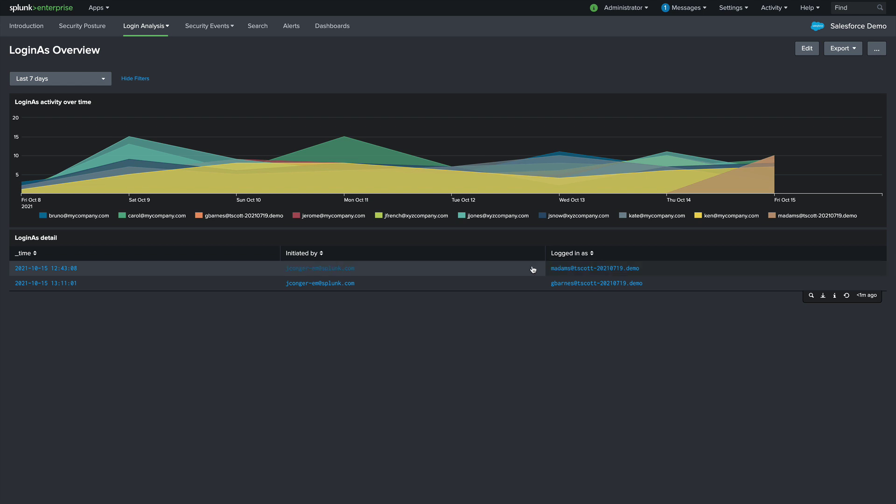
click(533, 269)
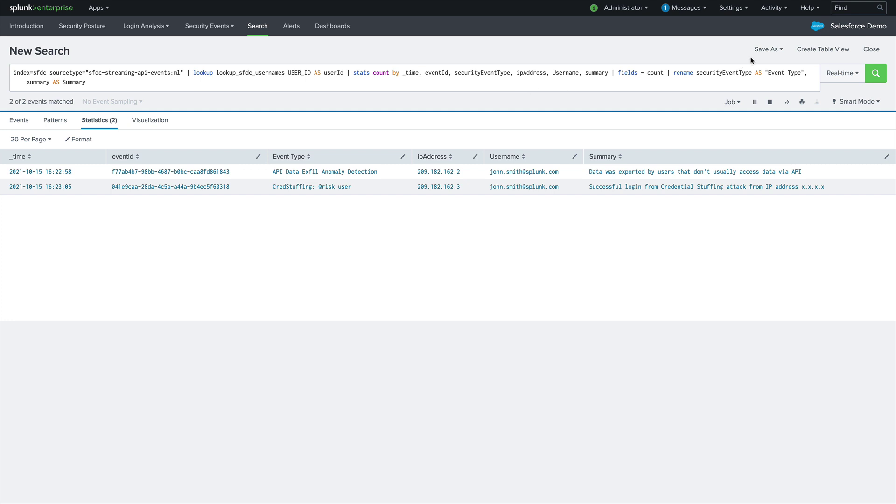
Save the search as a real-time alert titled 'SFDC ML Alert', shared in the app.
click(777, 52)
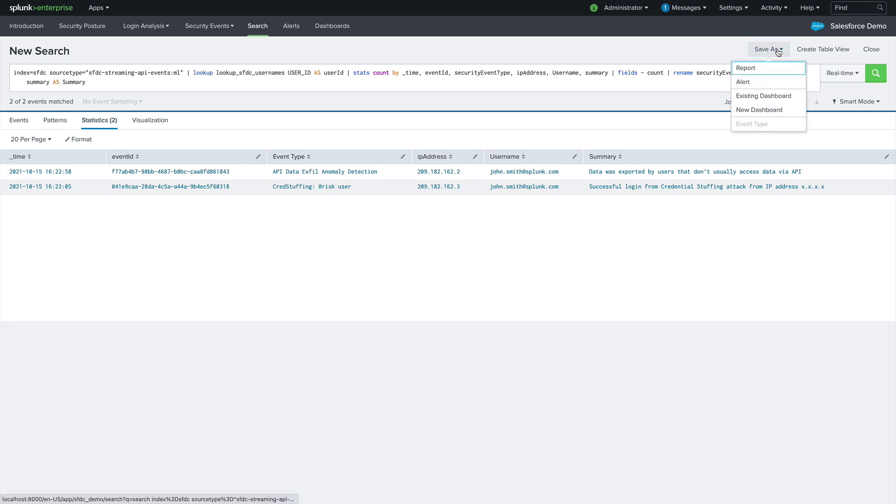
click(758, 80)
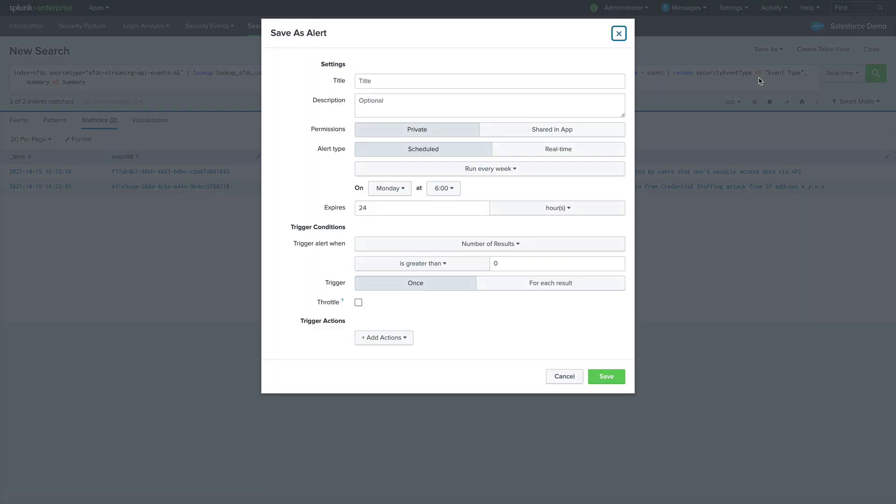
click(492, 82)
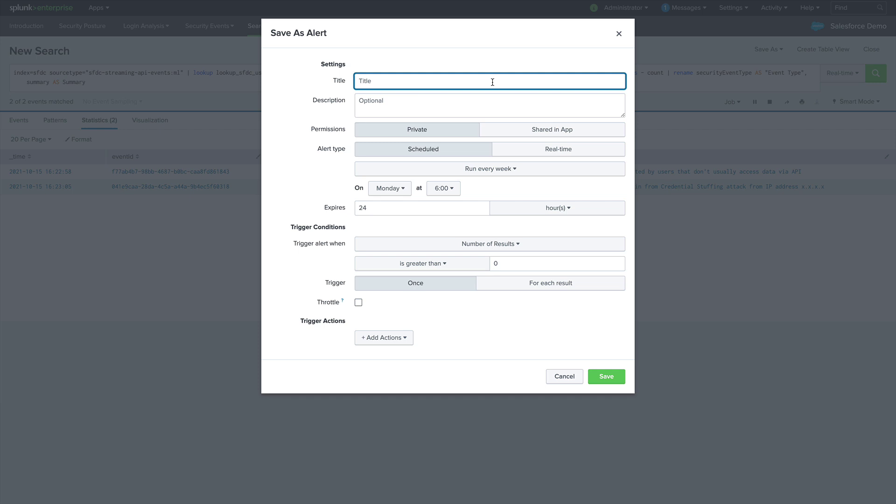
text(SFDC ML Alert)
click(522, 134)
click(523, 148)
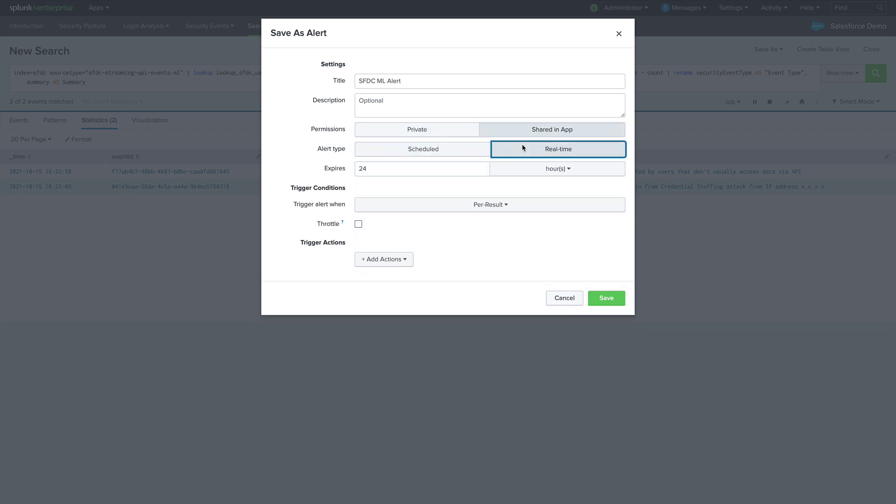
Add a Slack action posting 'SFDC Machine Learning Alert' to #sfdc-slack-demo with a link to the alert.
click(405, 259)
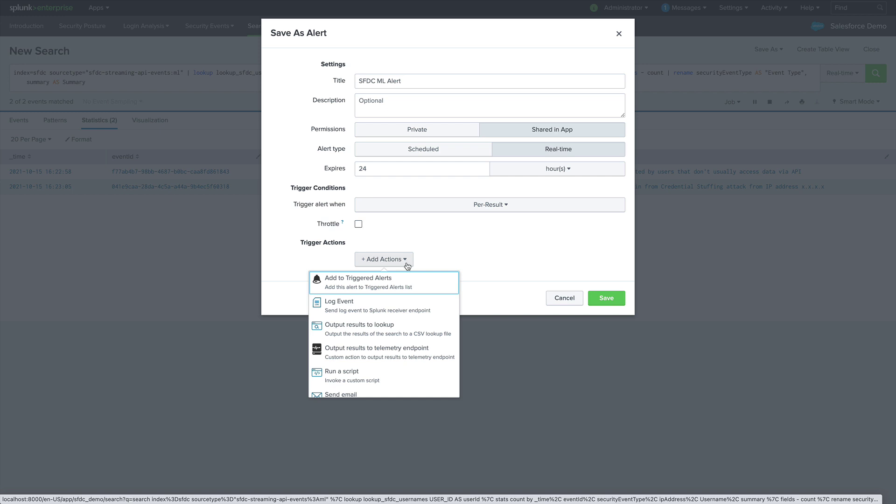
scroll(373, 341, down, 5)
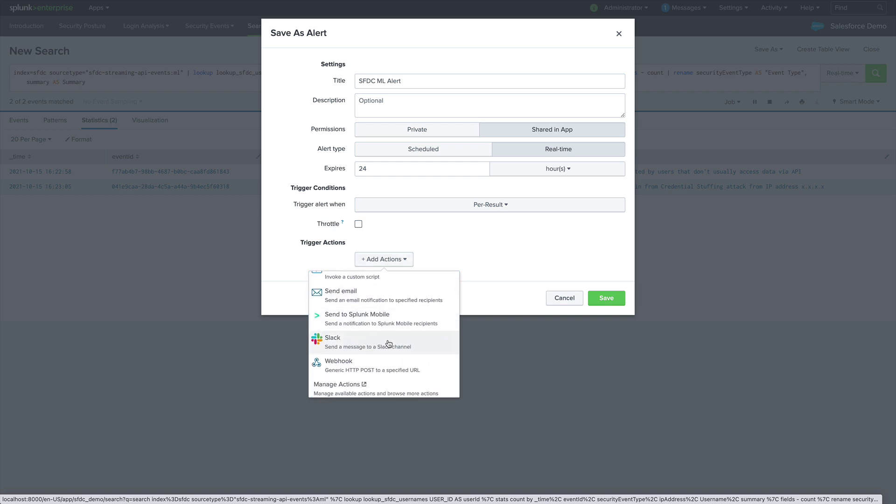
click(389, 344)
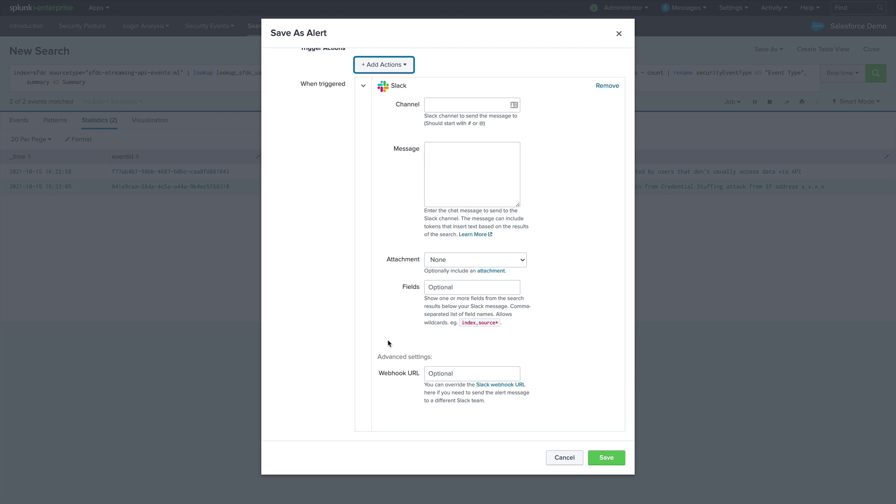
click(453, 107)
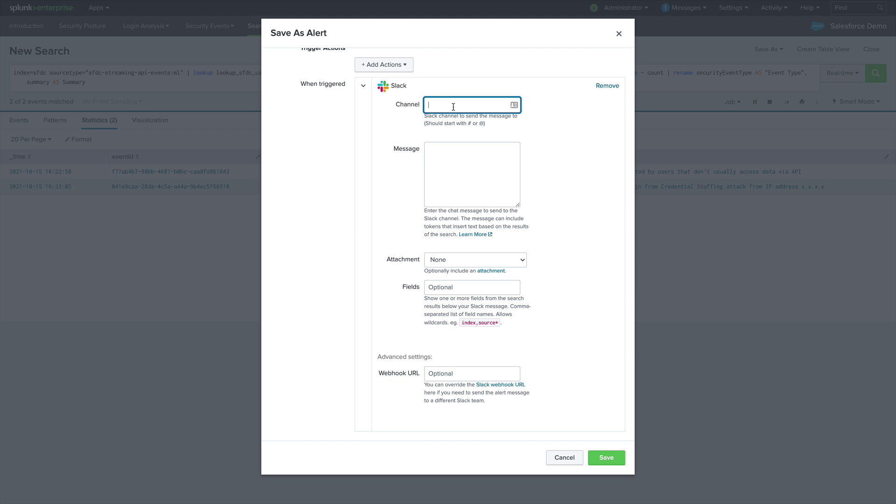
text(#sfdc-slack-demo)
click(479, 152)
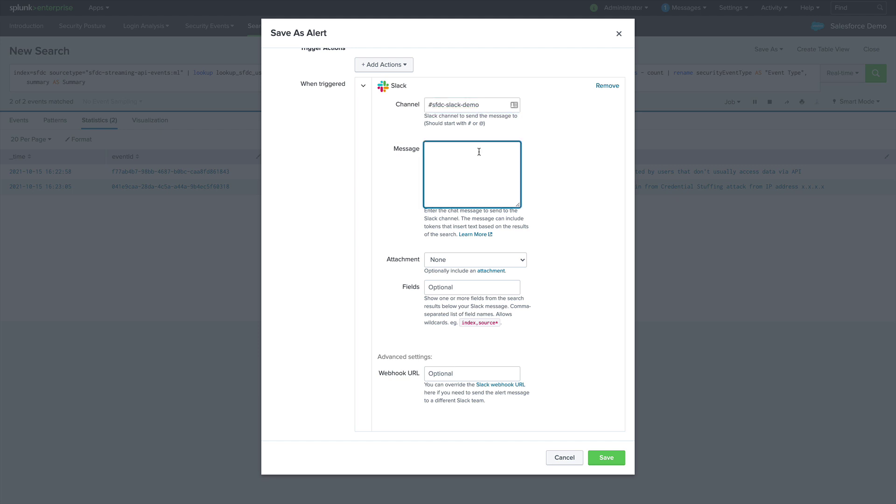
text(SFDC Machine Learning Alert)
click(509, 259)
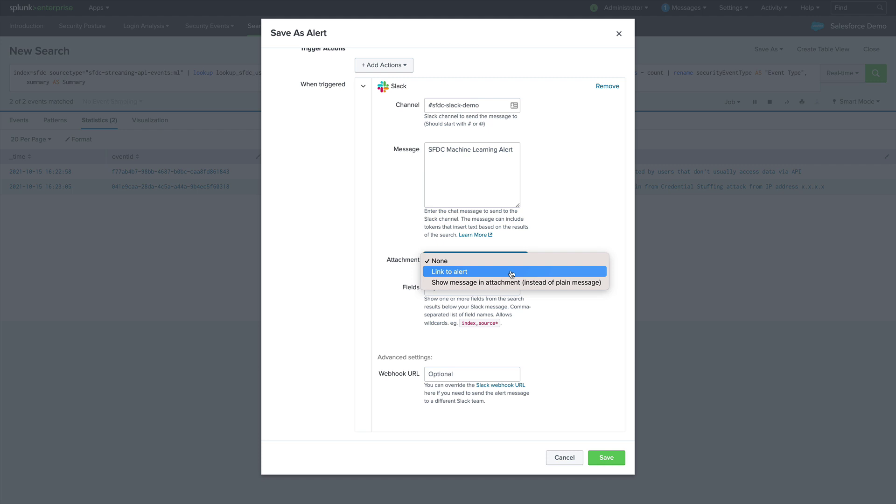
click(511, 273)
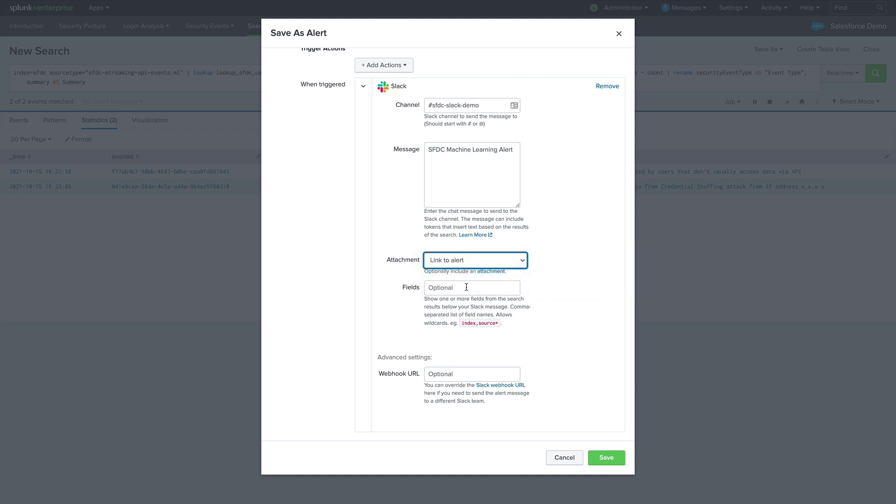
click(467, 287)
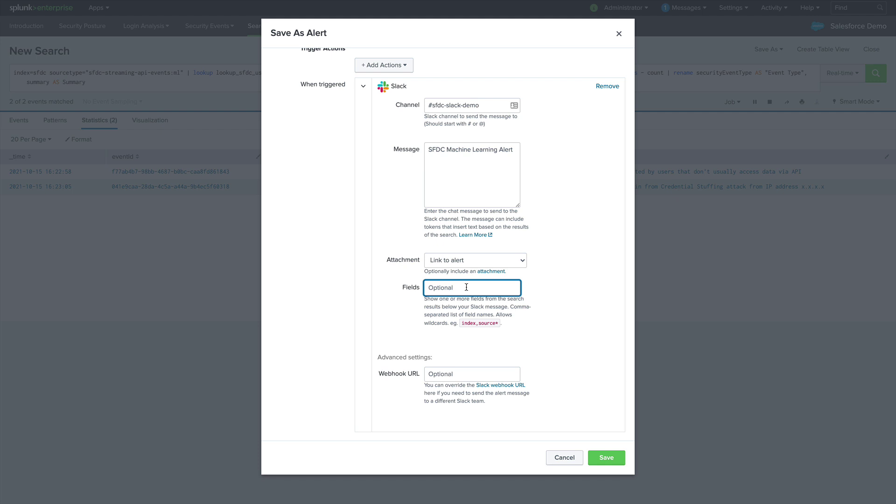
Include the fields Username,Summary, save the alert, and continue editing.
text(Username,Summary)
click(603, 457)
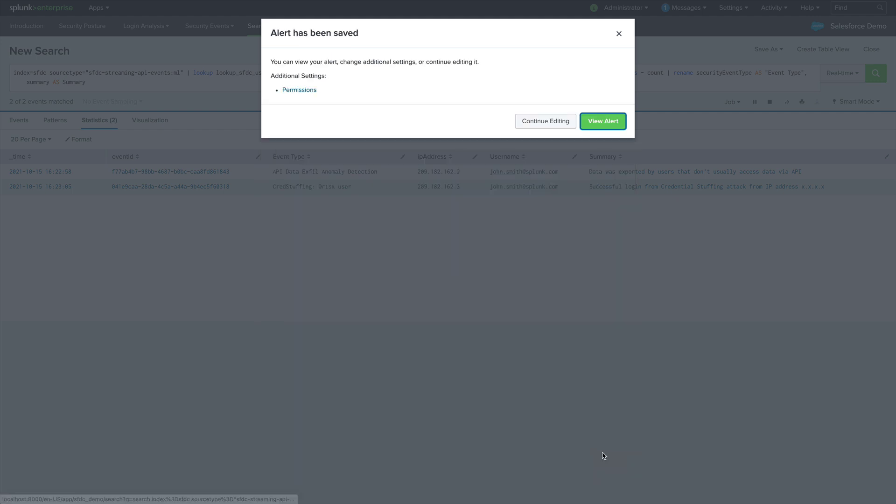
click(558, 121)
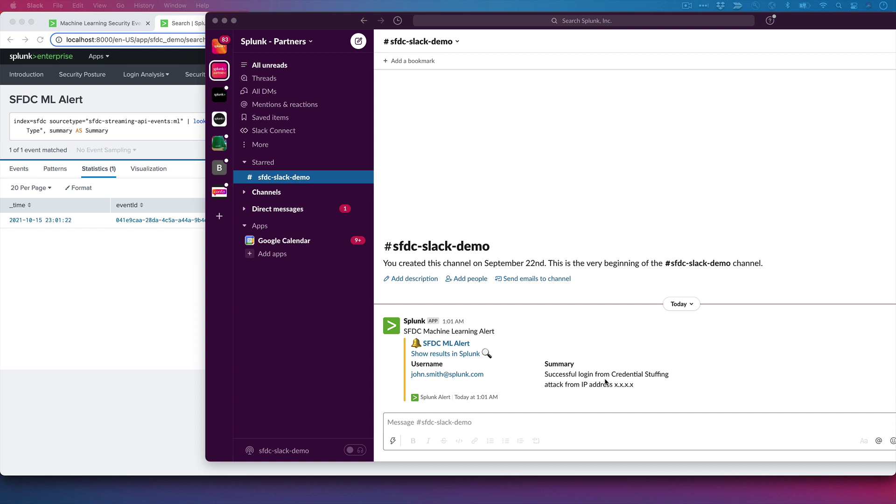
Compose the /phantom force_password_change command in the #sfdc-slack-demo message box.
click(533, 418)
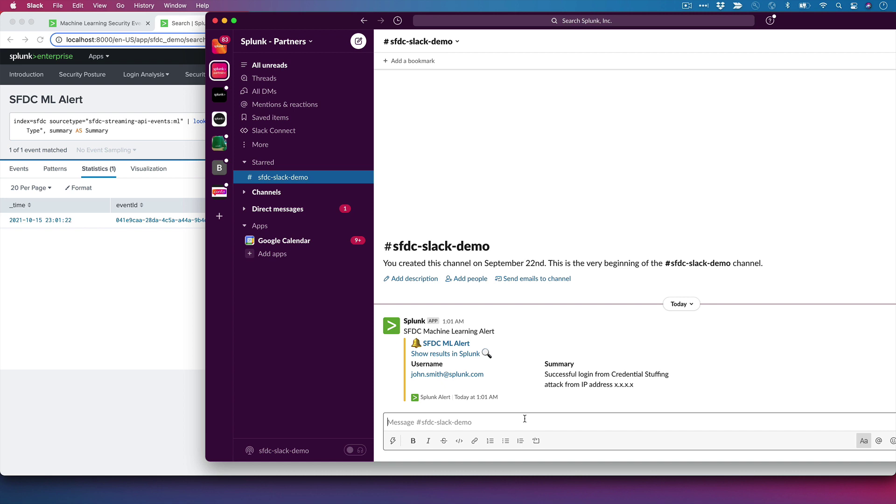
click(393, 441)
text(phantom)
key(Return)
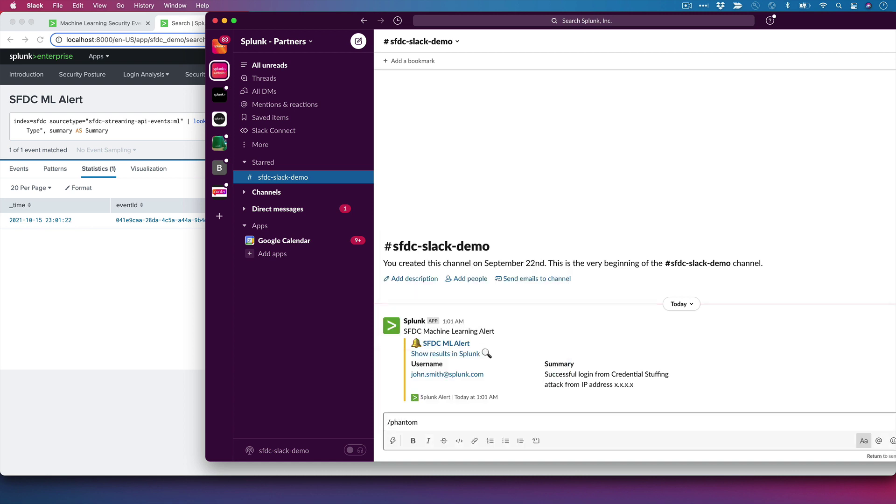
text(force_password_change)
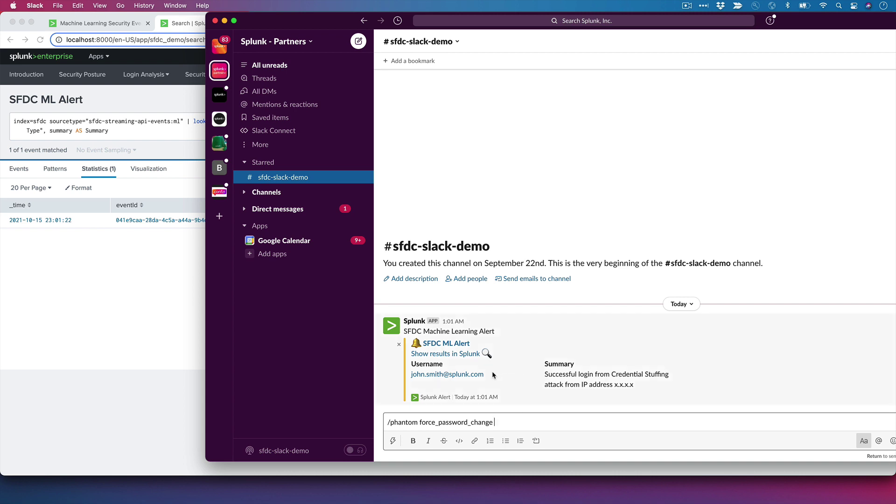
Append the flagged user's e-mail copied from the alert and send the command.
drag(493, 374, 411, 374)
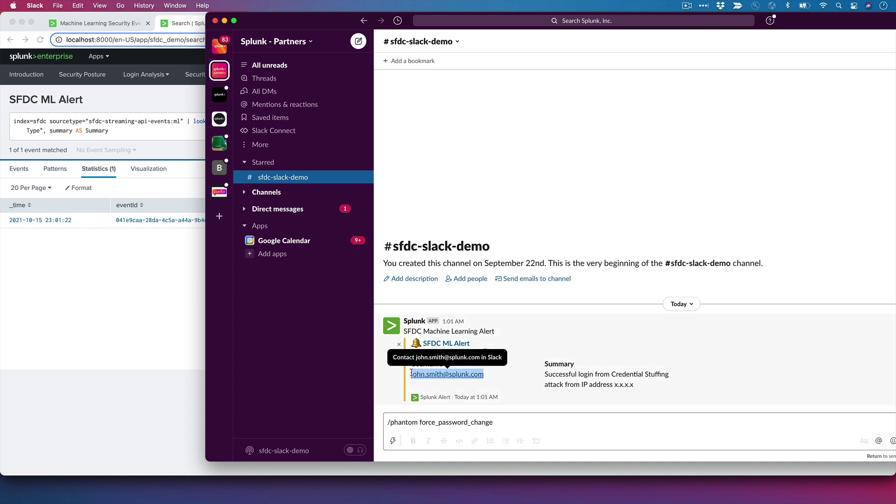
key(super+c)
click(529, 422)
key(super+v)
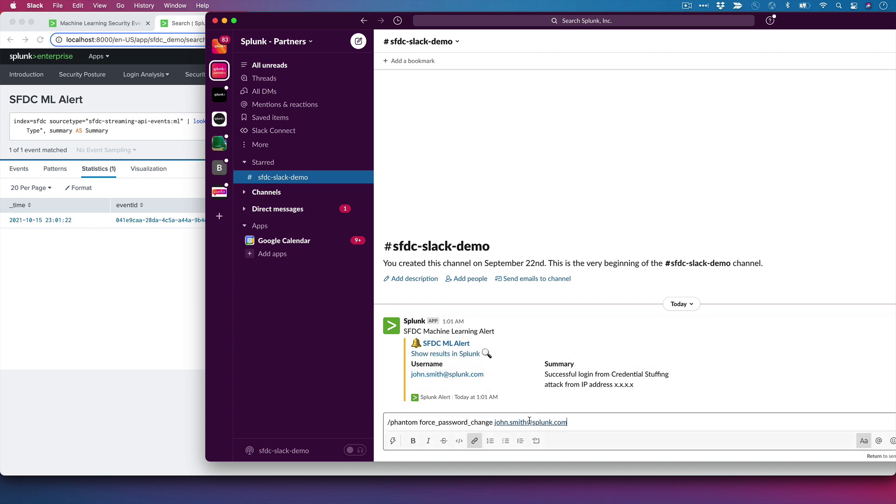
key(Return)
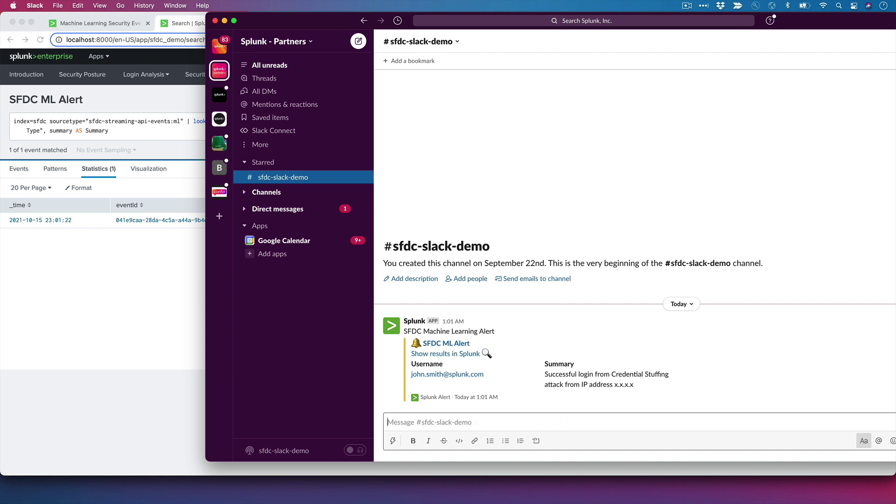